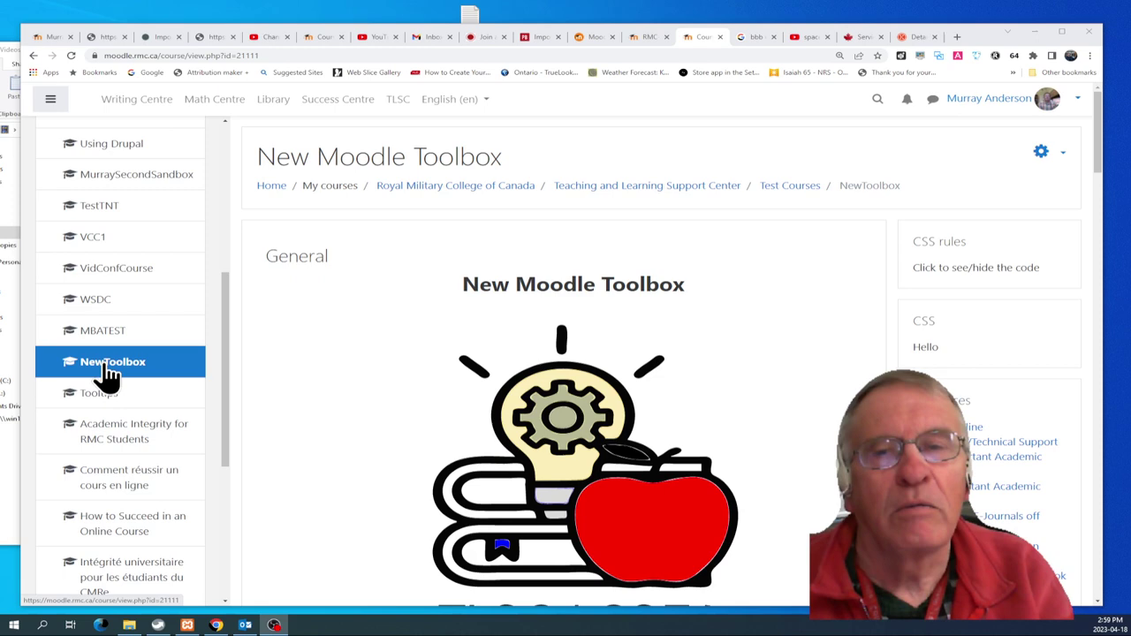
# - Open Edit settings for the New Moodle Toolbox course from the gear menu
pyautogui.scroll(3, 106, 378)
pyautogui.scroll(-2, 106, 378)
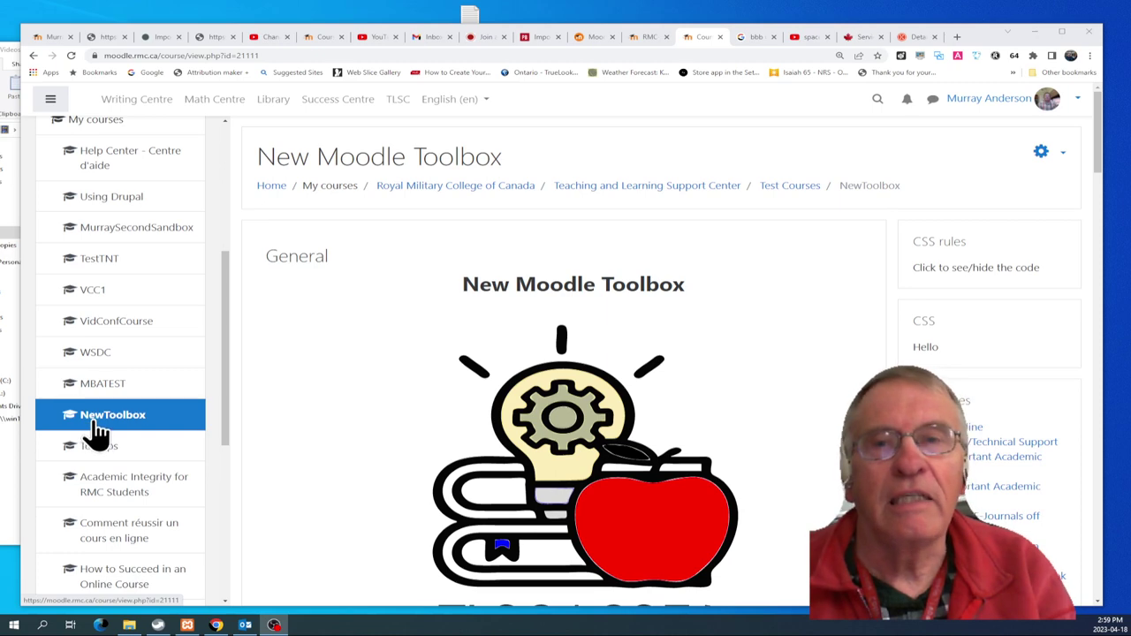
pyautogui.scroll(3, 106, 407)
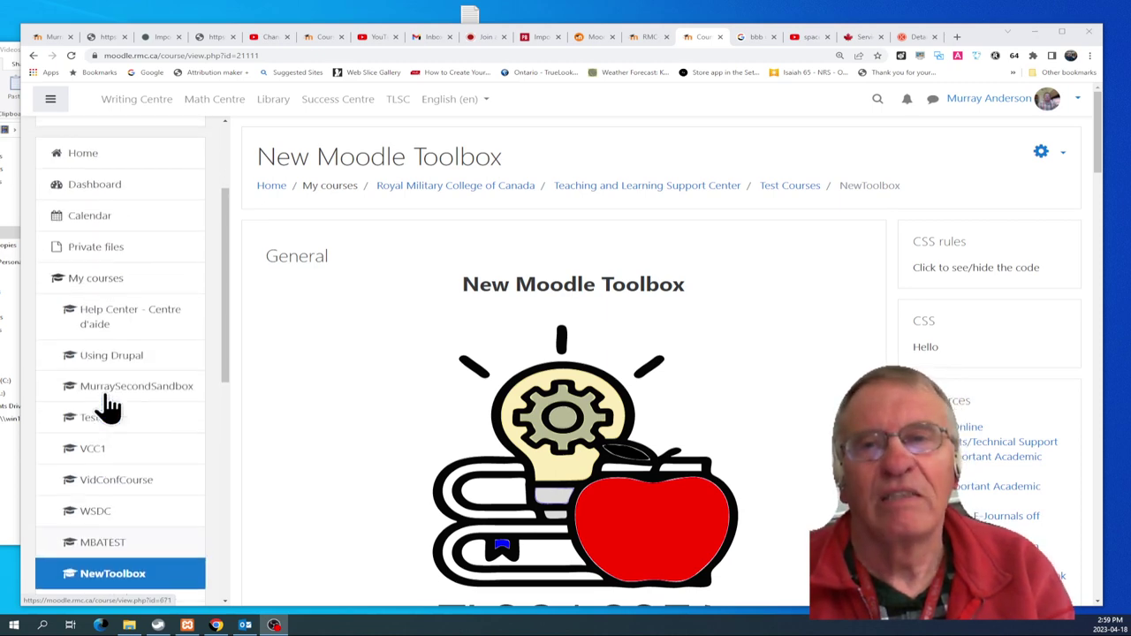
pyautogui.scroll(-2, 101, 277)
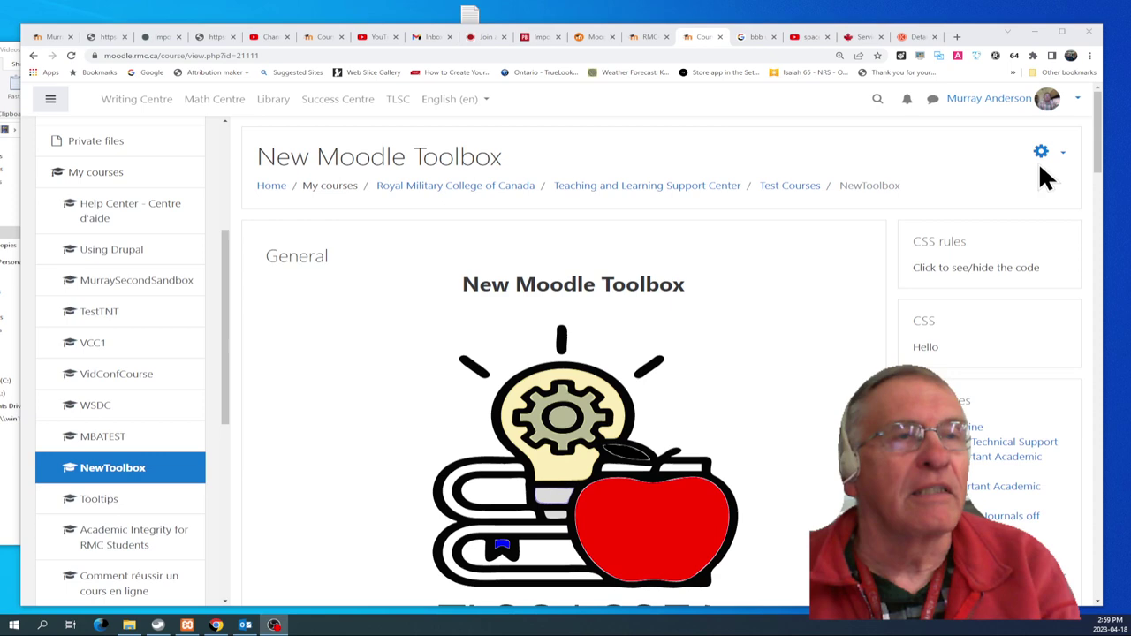
pyautogui.click(1068, 154)
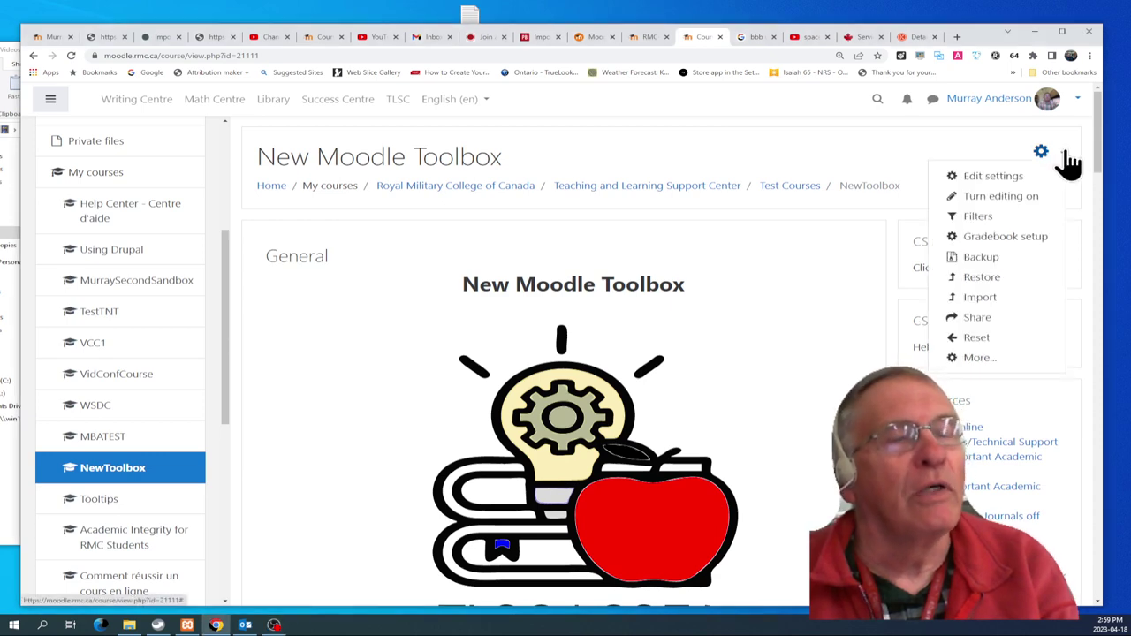
pyautogui.click(995, 179)
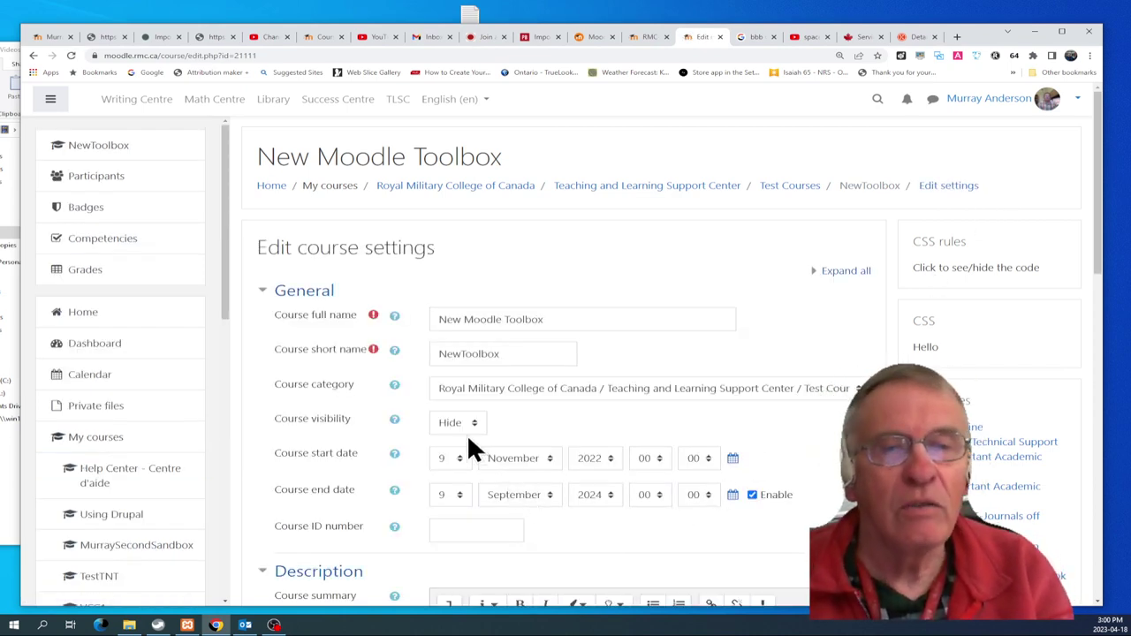
# - Check the Course visibility help, then change visibility from Hide to Show
pyautogui.click(396, 422)
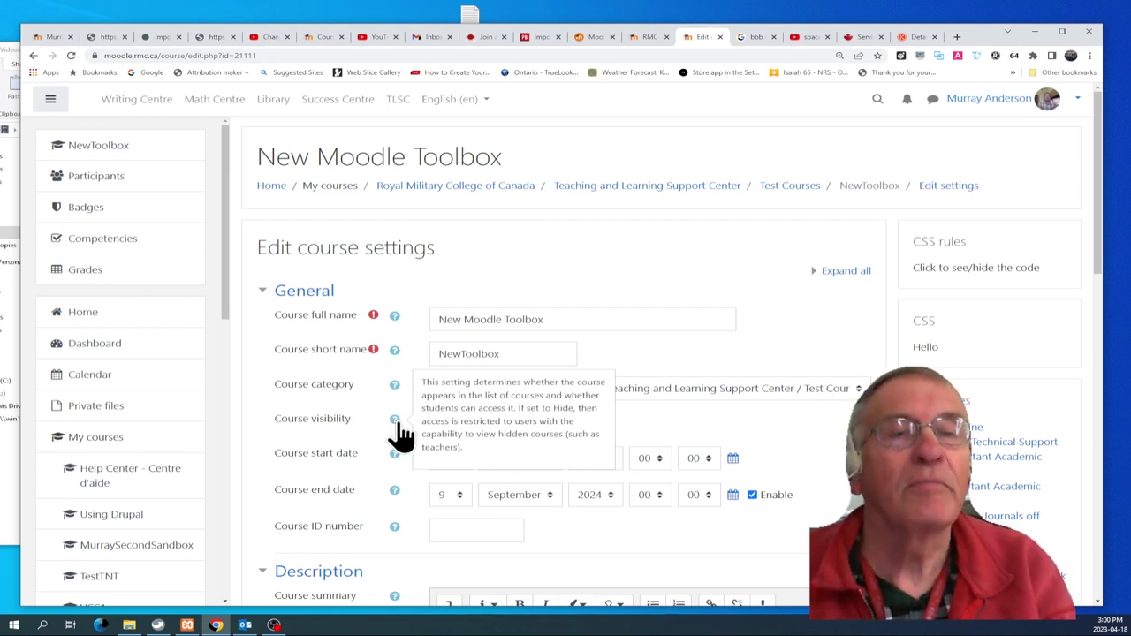
pyautogui.click(712, 355)
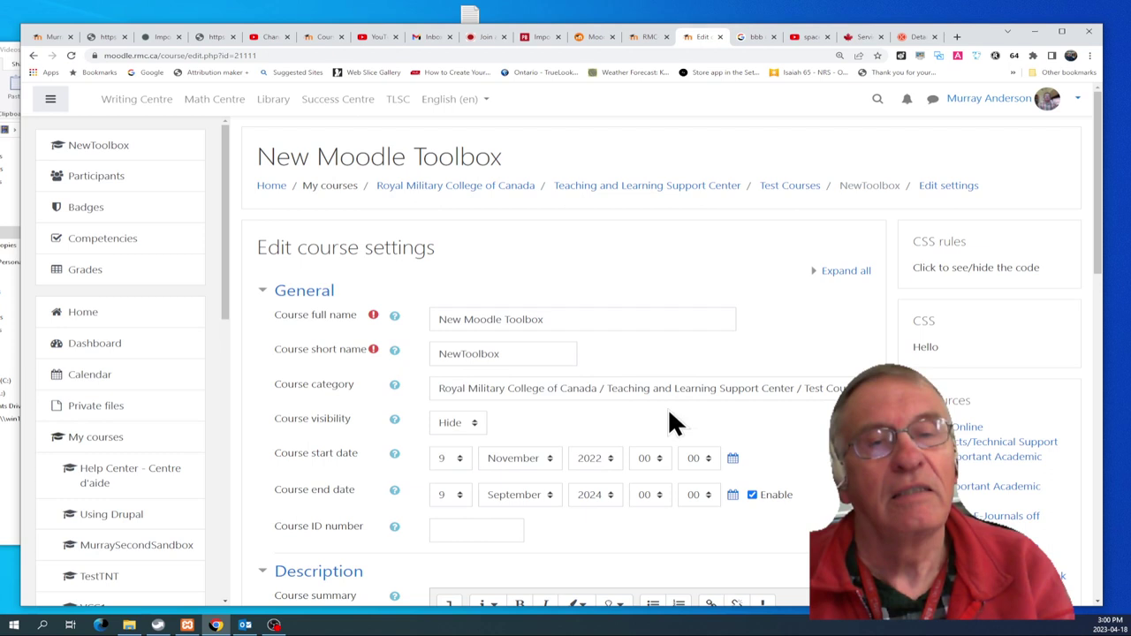
pyautogui.click(473, 423)
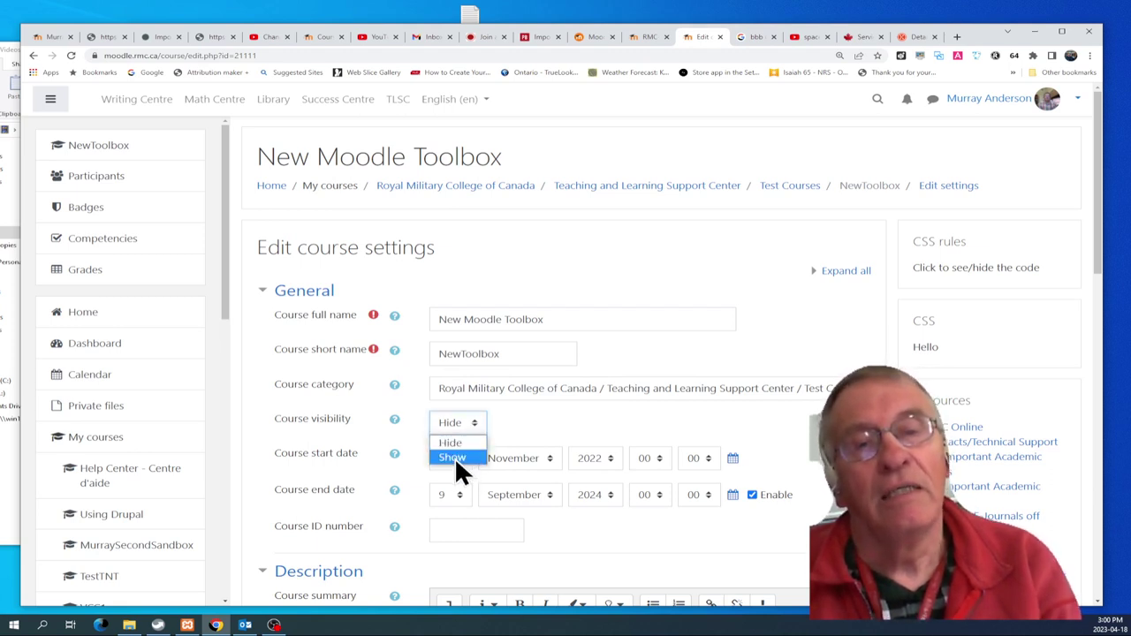
pyautogui.click(454, 457)
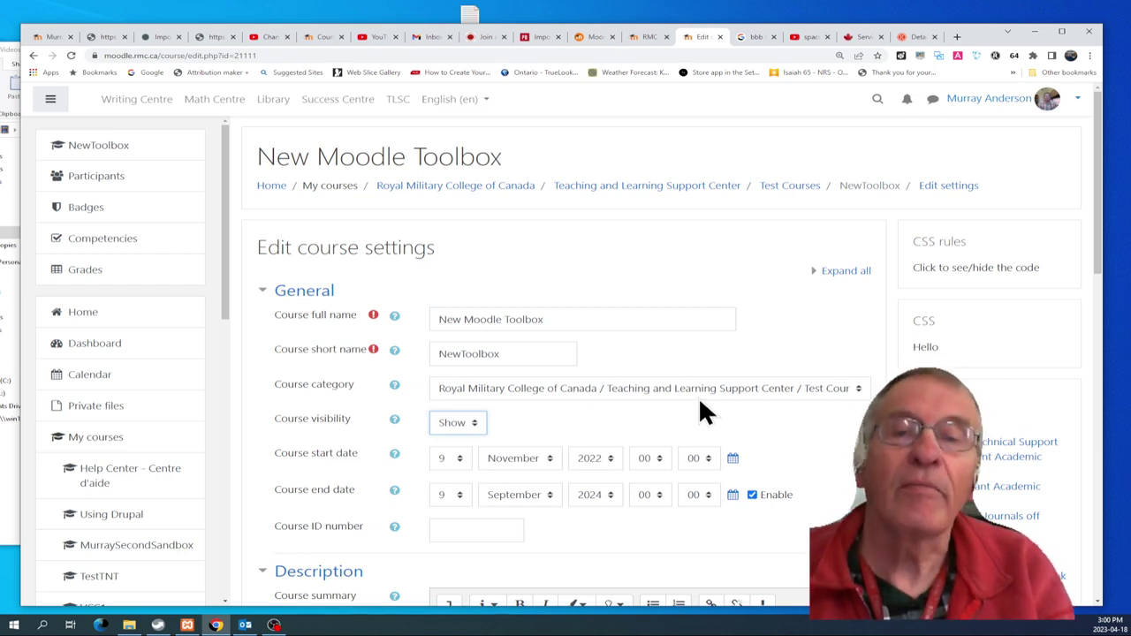
# - Change the course start date year to 2023, giving 9 November 2023
pyautogui.scroll(-1, 699, 396)
pyautogui.scroll(-2, 699, 405)
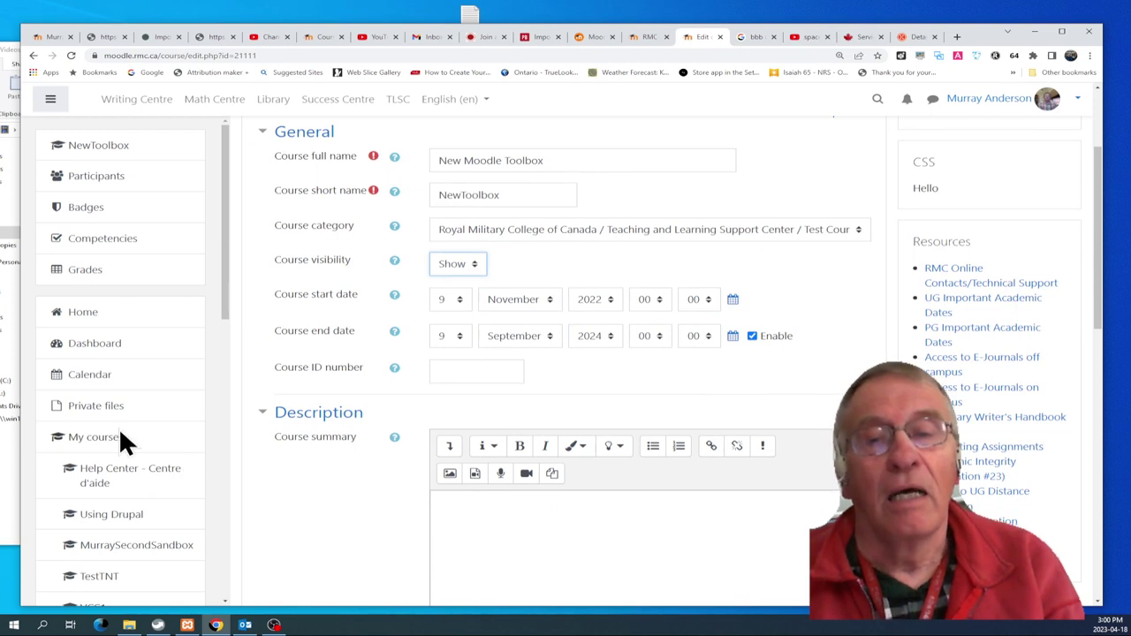
pyautogui.scroll(-2, 118, 427)
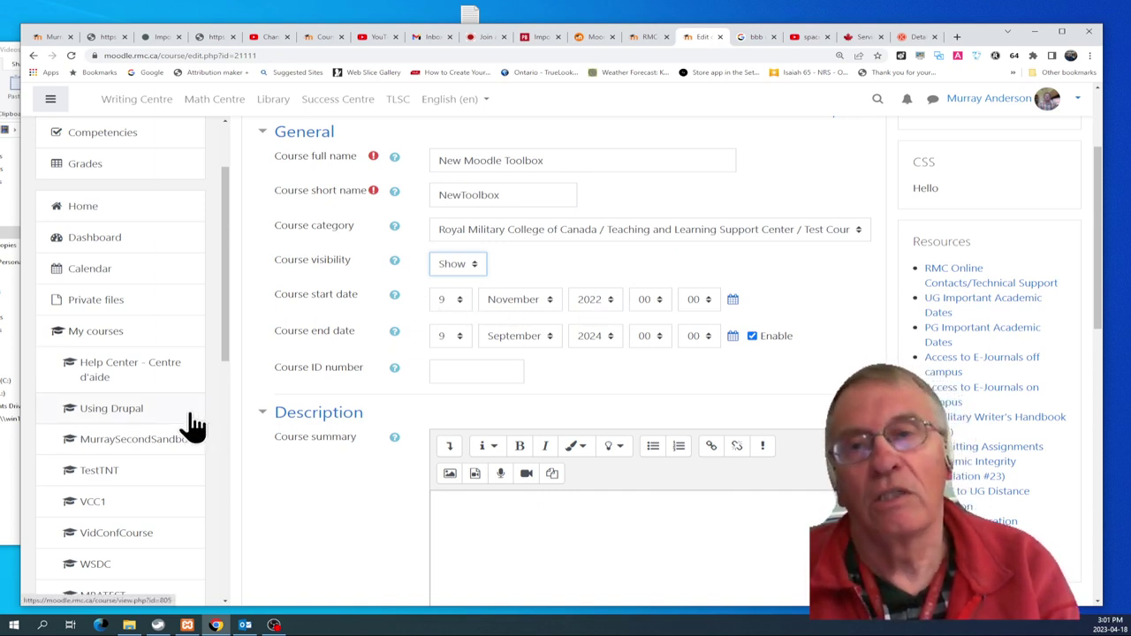
pyautogui.scroll(-3, 186, 420)
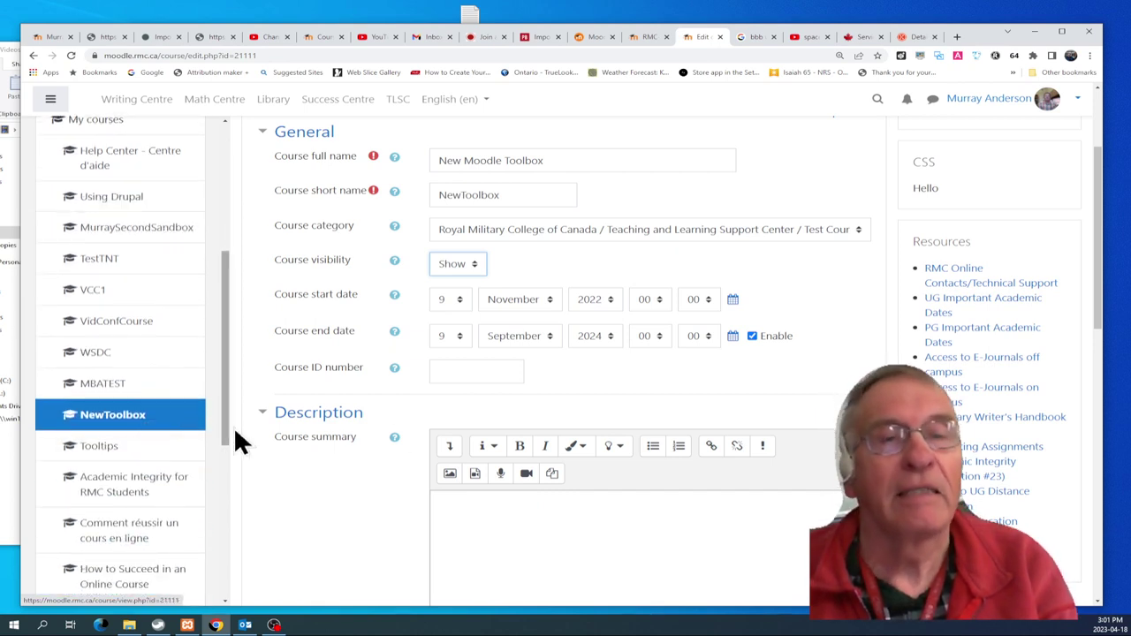
pyautogui.click(610, 300)
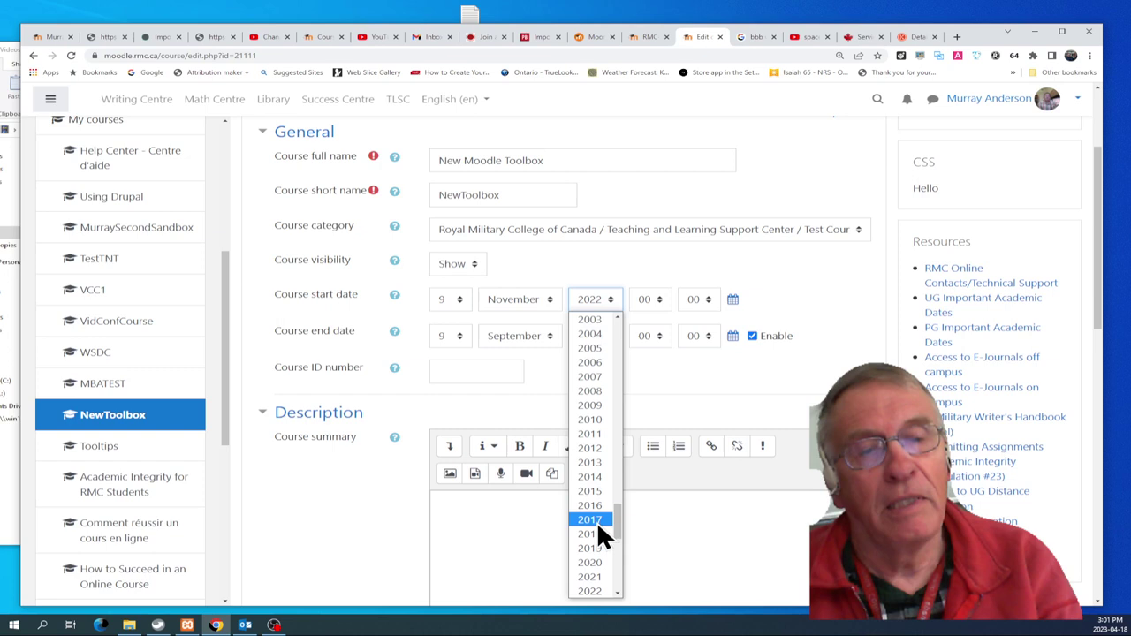
pyautogui.scroll(-2, 616, 522)
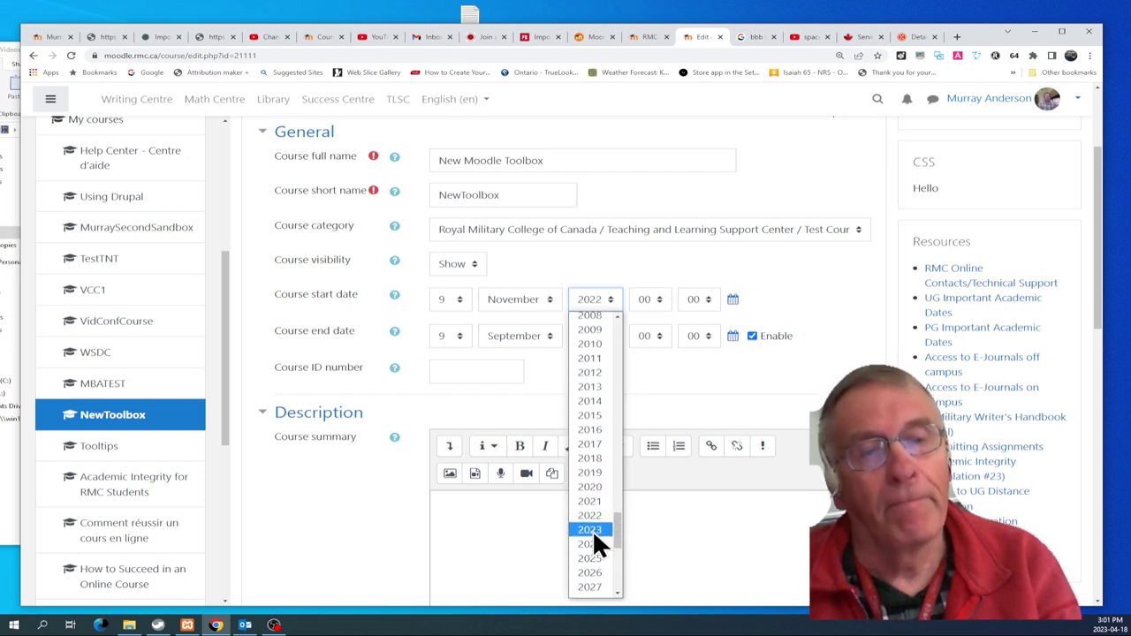
pyautogui.click(591, 529)
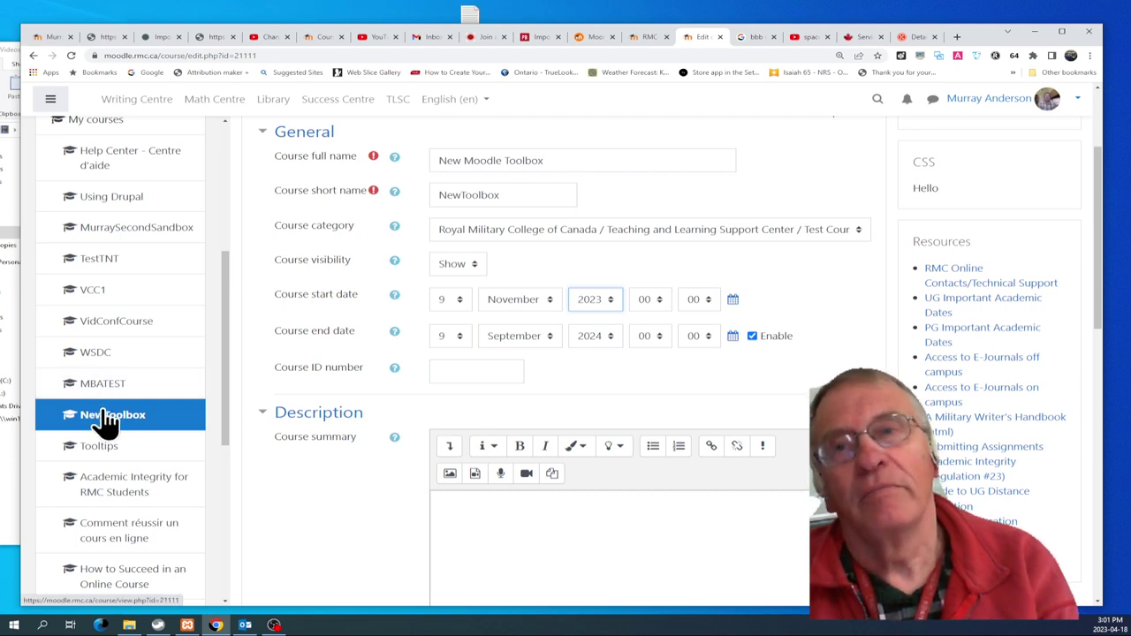
# - Save the course settings with Save and display
pyautogui.scroll(1, 104, 422)
pyautogui.scroll(2, 104, 424)
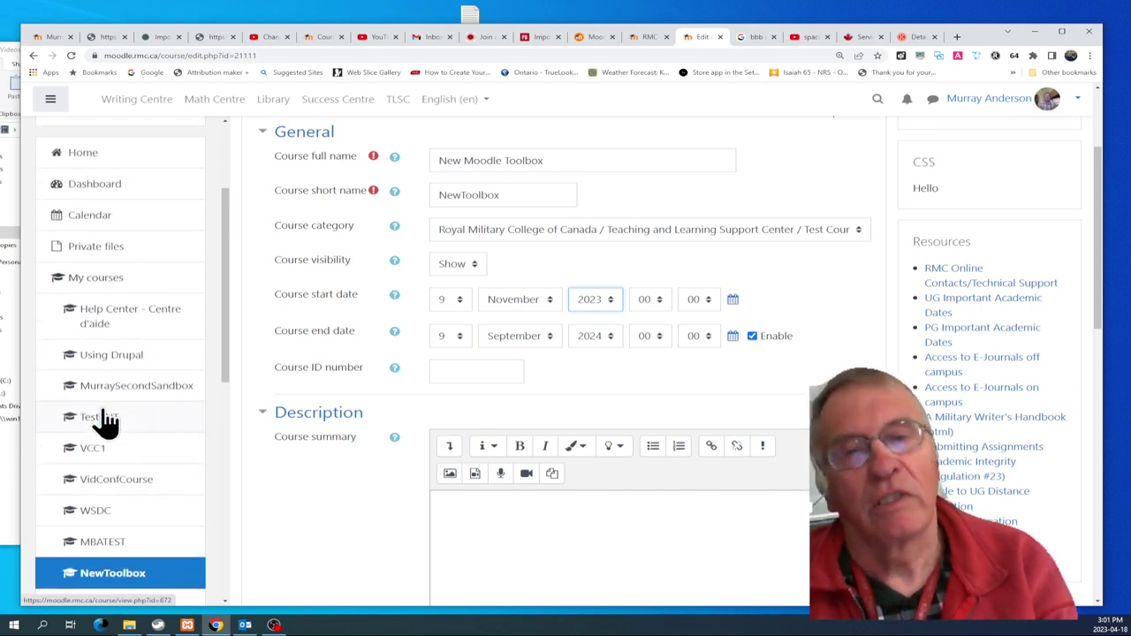
pyautogui.scroll(-4, 107, 422)
pyautogui.scroll(-5, 821, 378)
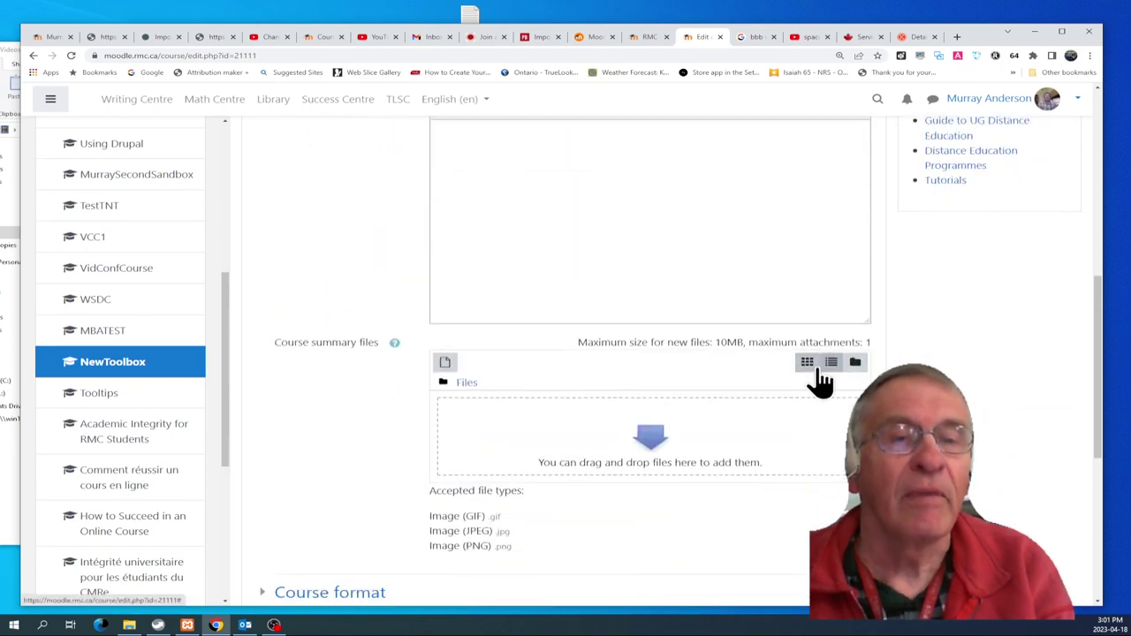
pyautogui.scroll(-4, 819, 371)
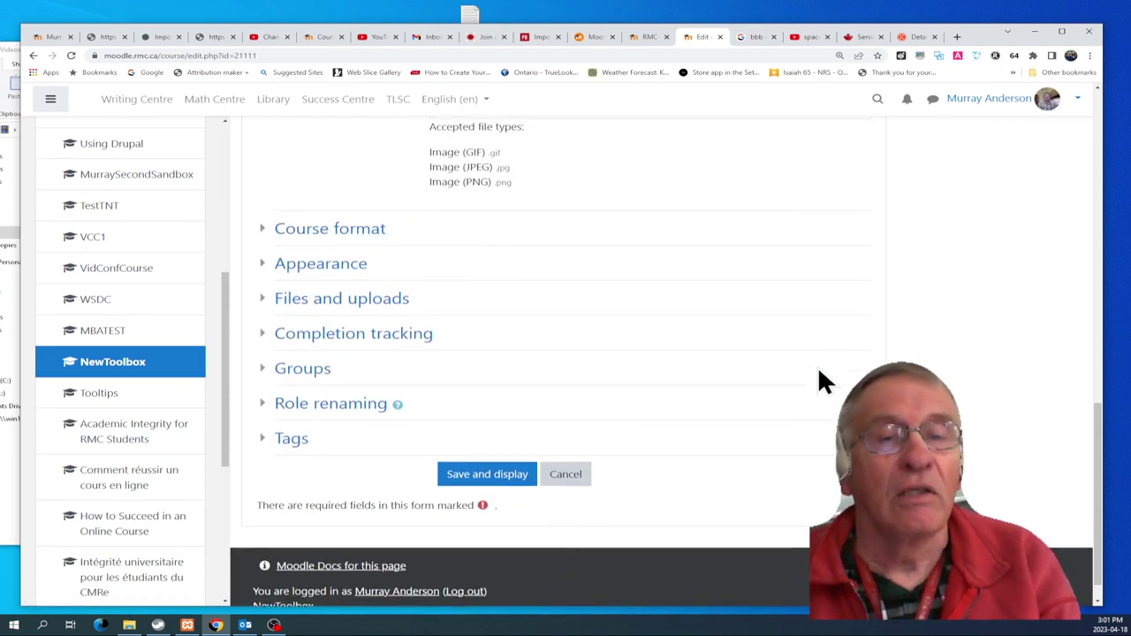
pyautogui.click(480, 474)
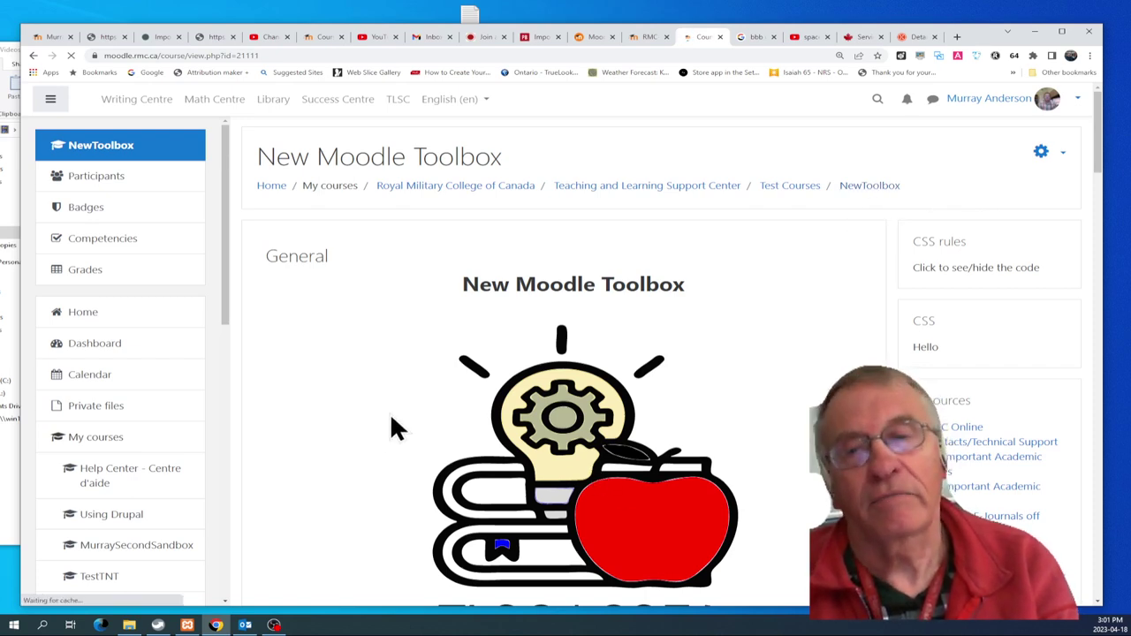
# - Scroll the left navigation drawer to see more enrolled courses
pyautogui.scroll(-3, 185, 374)
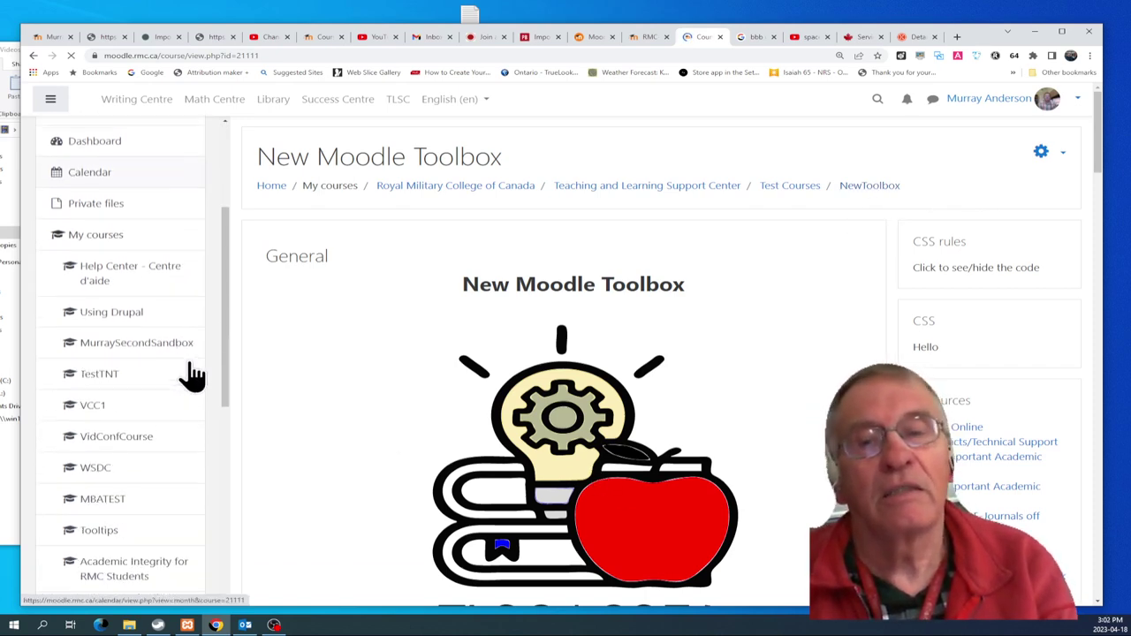